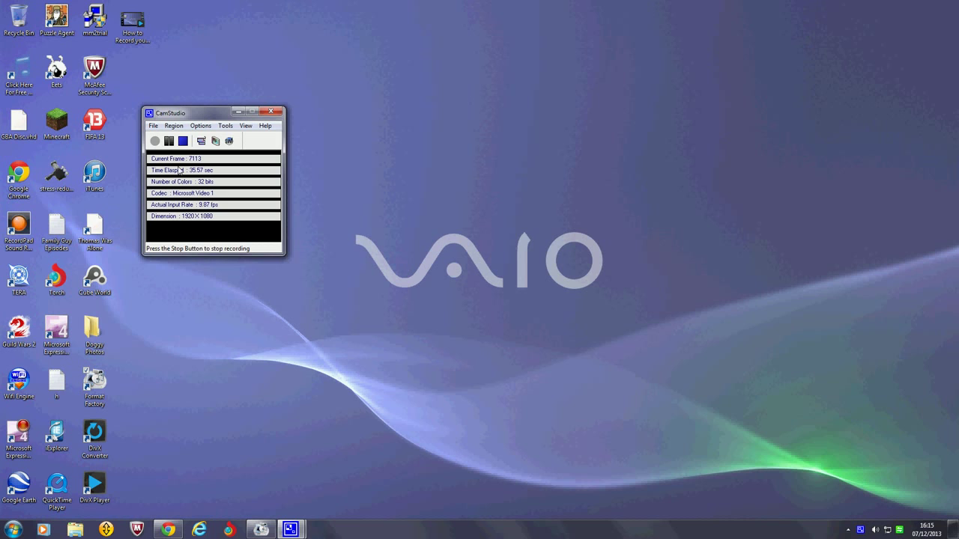
- Check the FormatFactory and DivX codec download pages, then find the iOS7 recording on the desktop
{"action": "left_click", "coordinate": [168, 529]}
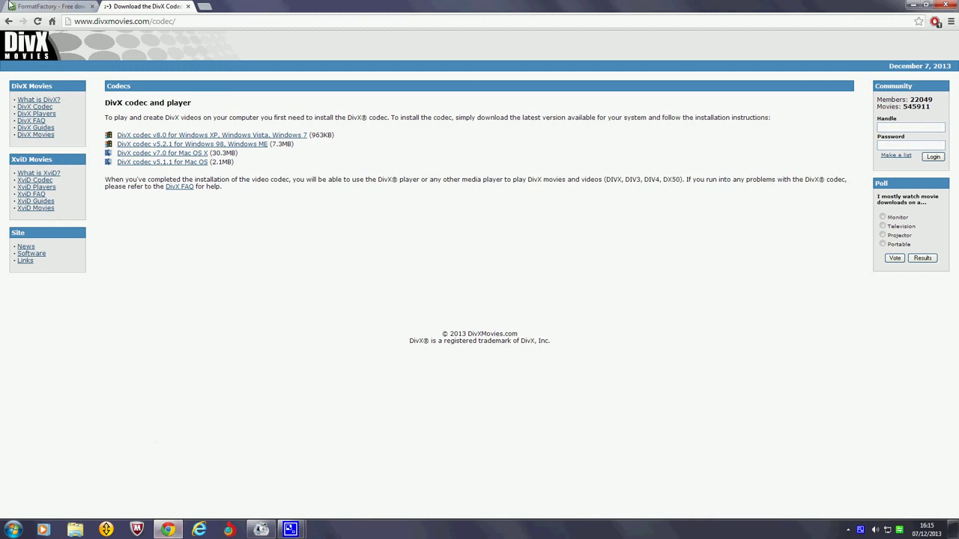
{"action": "left_click", "coordinate": [49, 6]}
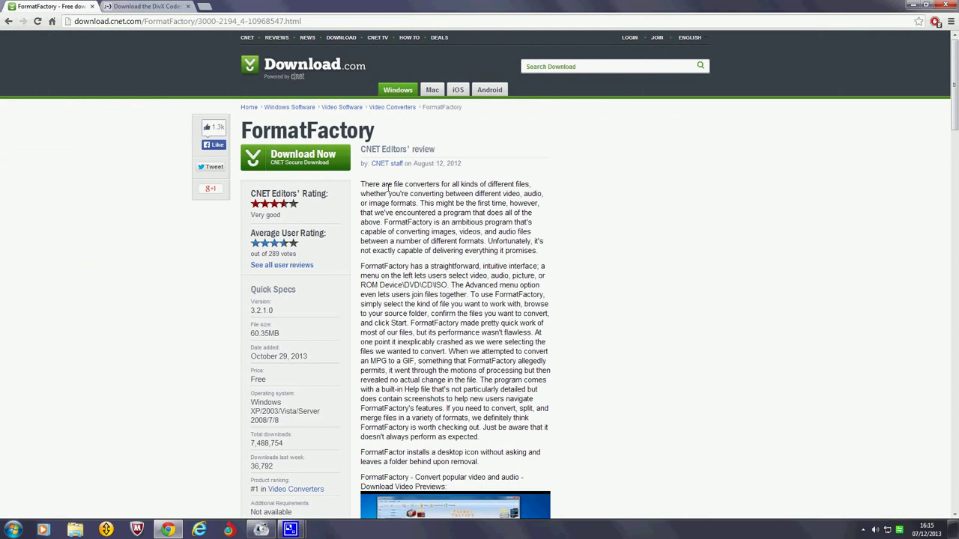
{"action": "left_click", "coordinate": [116, 6]}
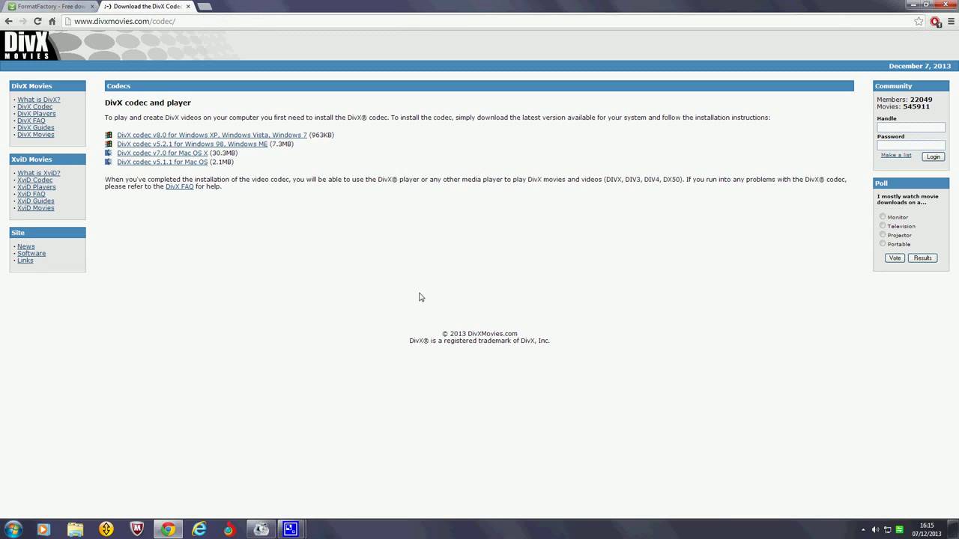
{"action": "left_click", "coordinate": [908, 6]}
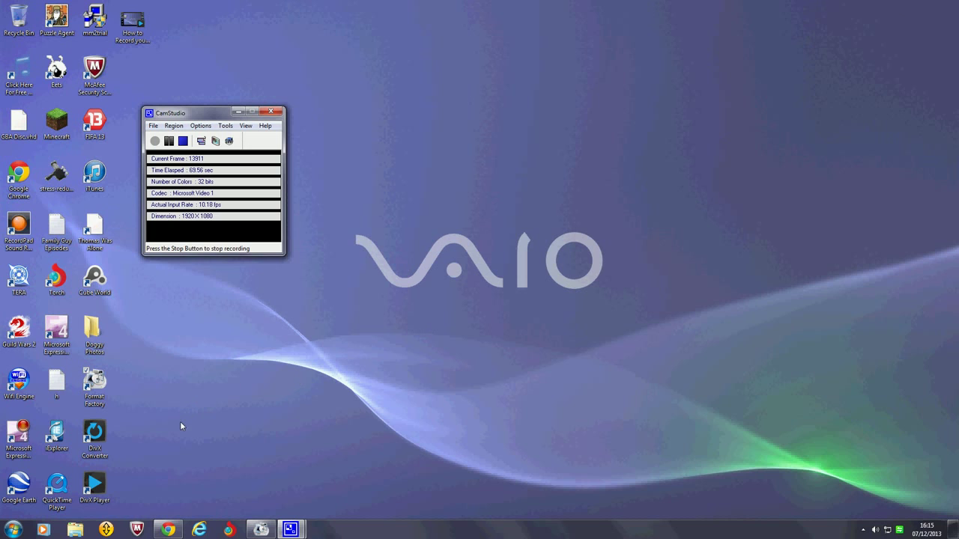
{"action": "left_click", "coordinate": [168, 530]}
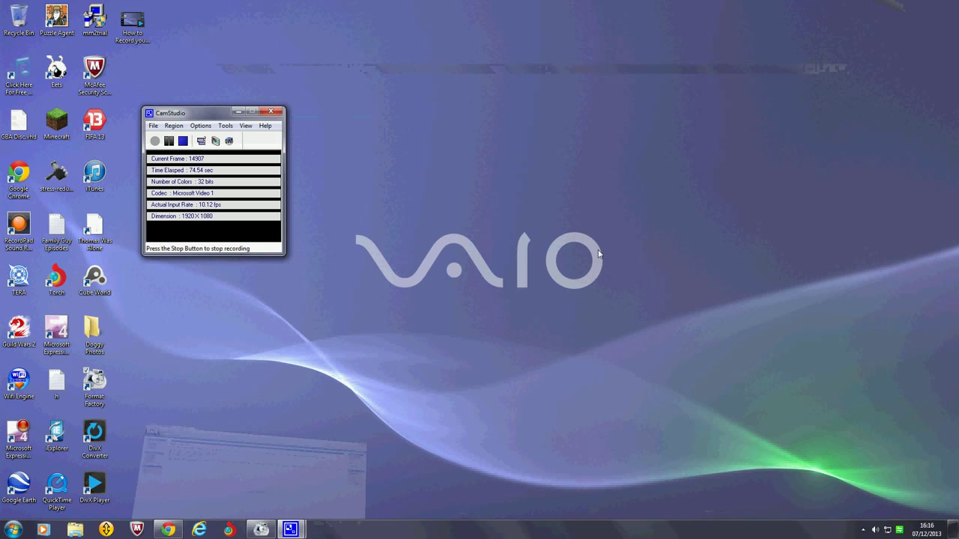
{"action": "left_click", "coordinate": [912, 5]}
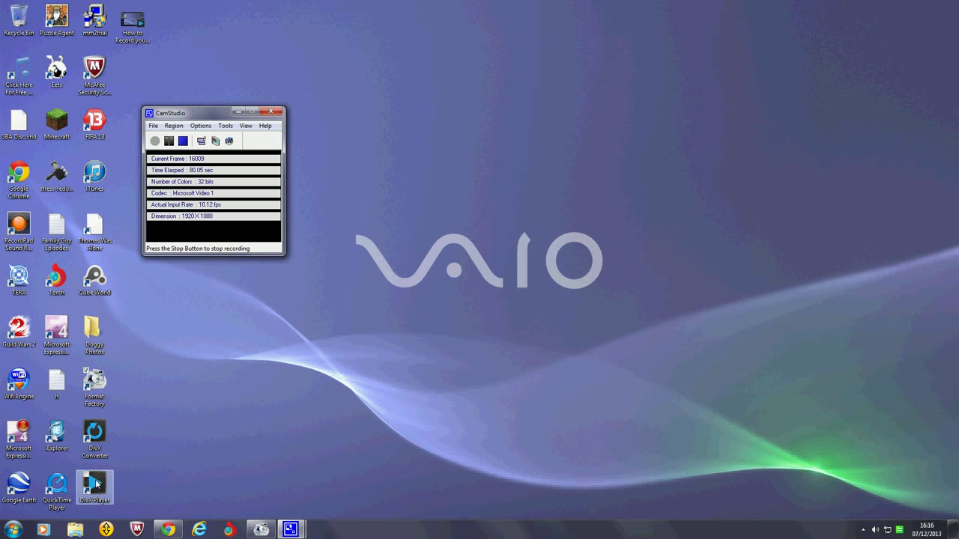
{"action": "left_click", "coordinate": [140, 30]}
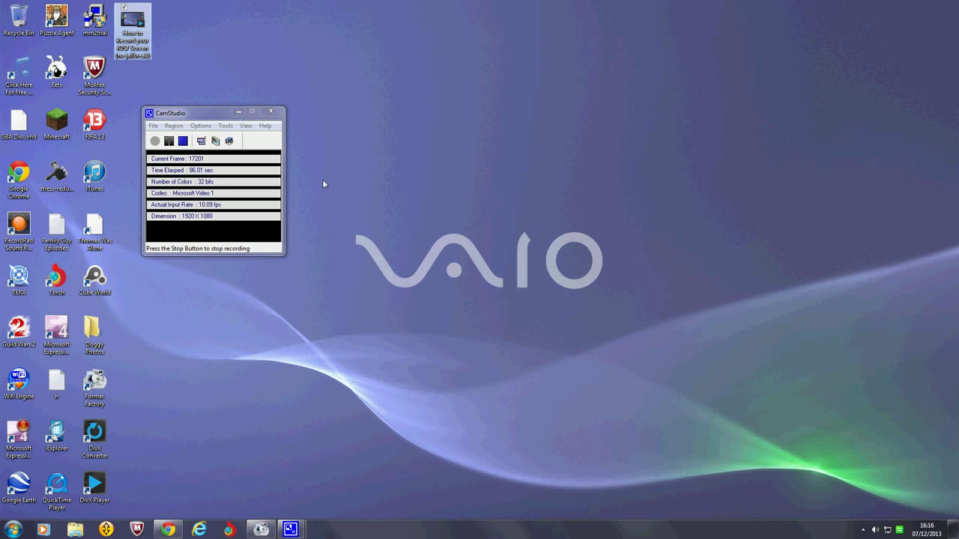
{"action": "left_click", "coordinate": [342, 224]}
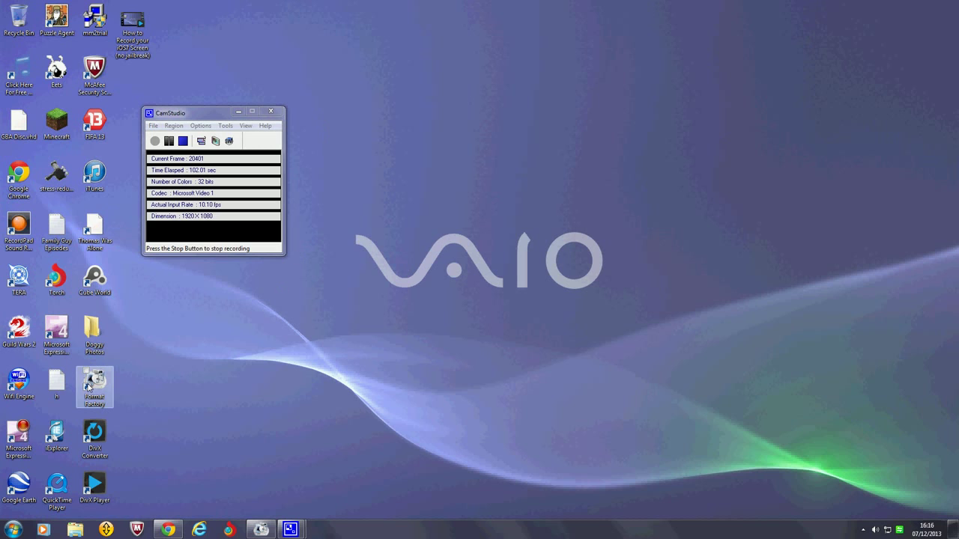
- Start a new MP4 conversion in Format Factory with the iOS7 screen recording as source
{"action": "left_click", "coordinate": [253, 531]}
{"action": "left_click_drag", "start_coordinate": [636, 16], "coordinate": [671, 19]}
{"action": "left_click", "coordinate": [427, 93]}
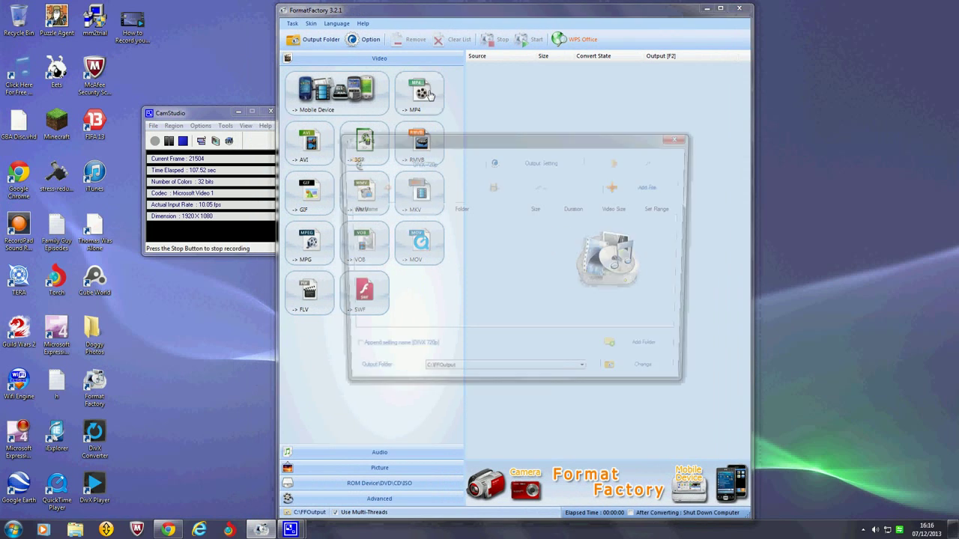
{"action": "left_click", "coordinate": [641, 187]}
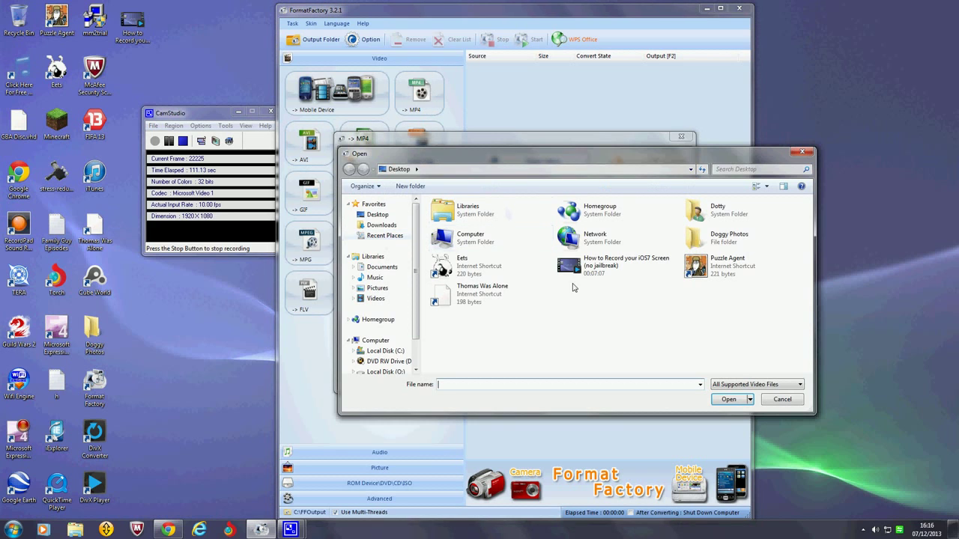
{"action": "double_click", "coordinate": [629, 272]}
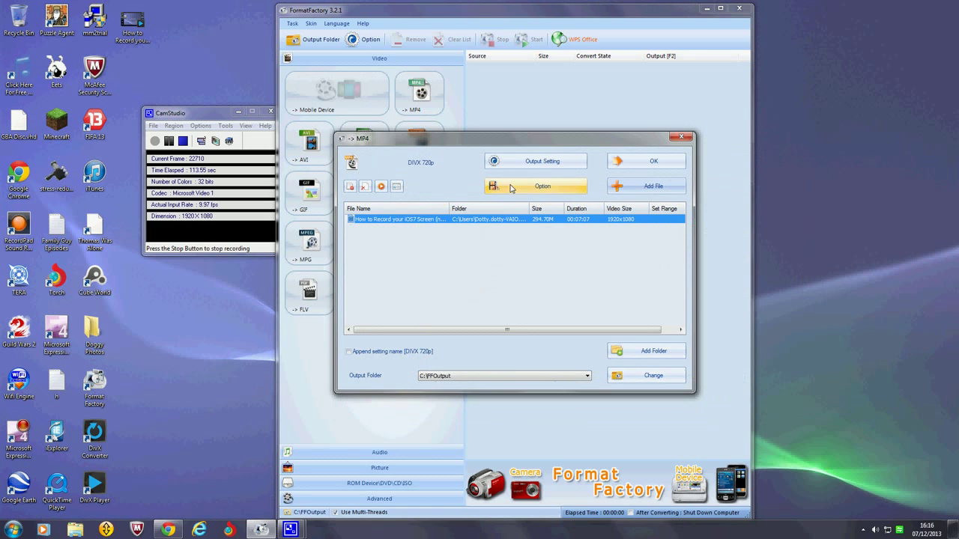
- Choose the DIVX 720p output profile for the MP4 conversion and confirm it
{"action": "left_click", "coordinate": [531, 168]}
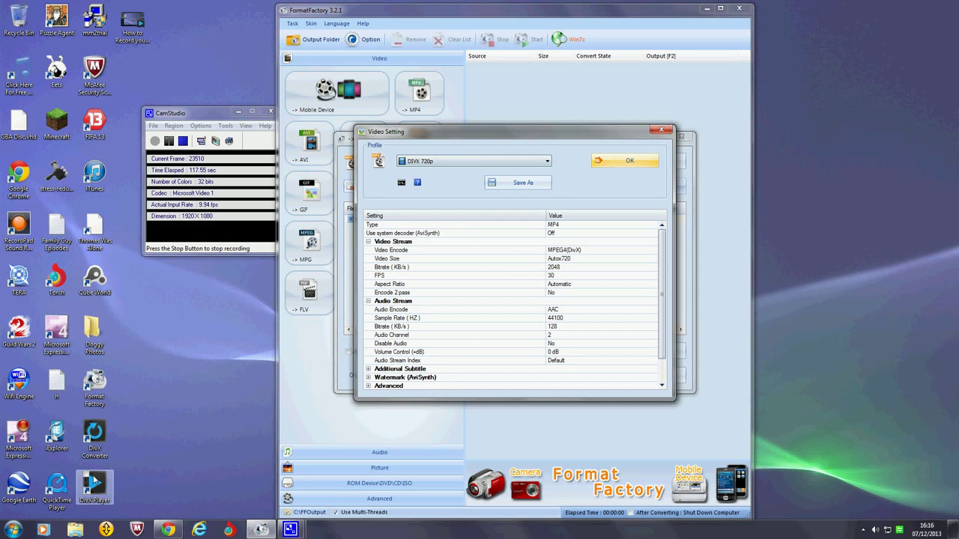
{"action": "left_click", "coordinate": [547, 162]}
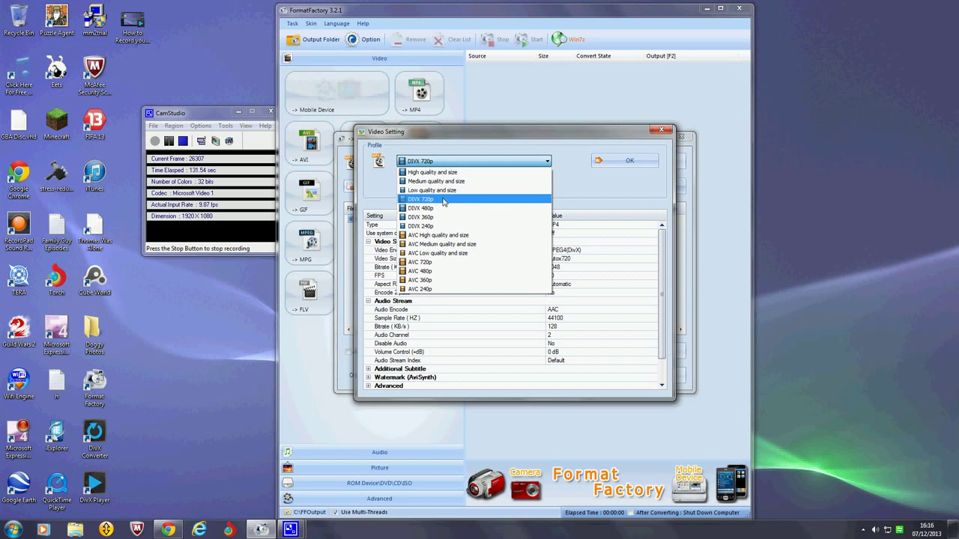
{"action": "left_click", "coordinate": [449, 199]}
{"action": "left_click", "coordinate": [632, 161]}
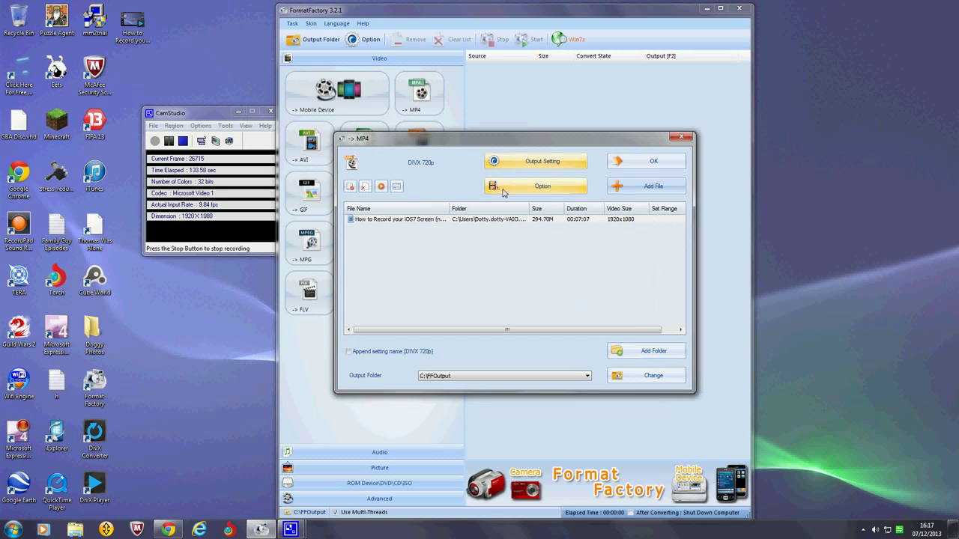
- Add the MP4 task to the list and run the conversion until it completes
{"action": "left_click", "coordinate": [643, 161]}
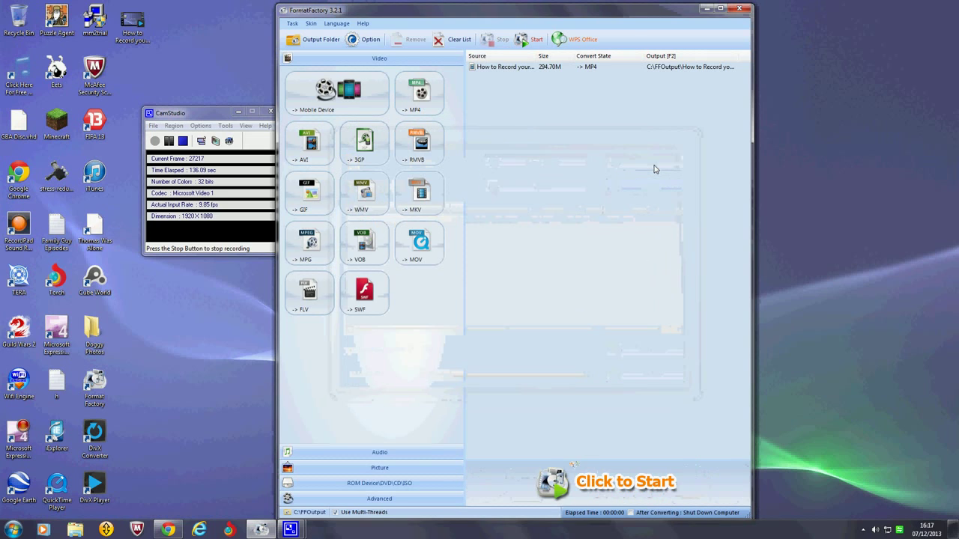
{"action": "left_click", "coordinate": [534, 42]}
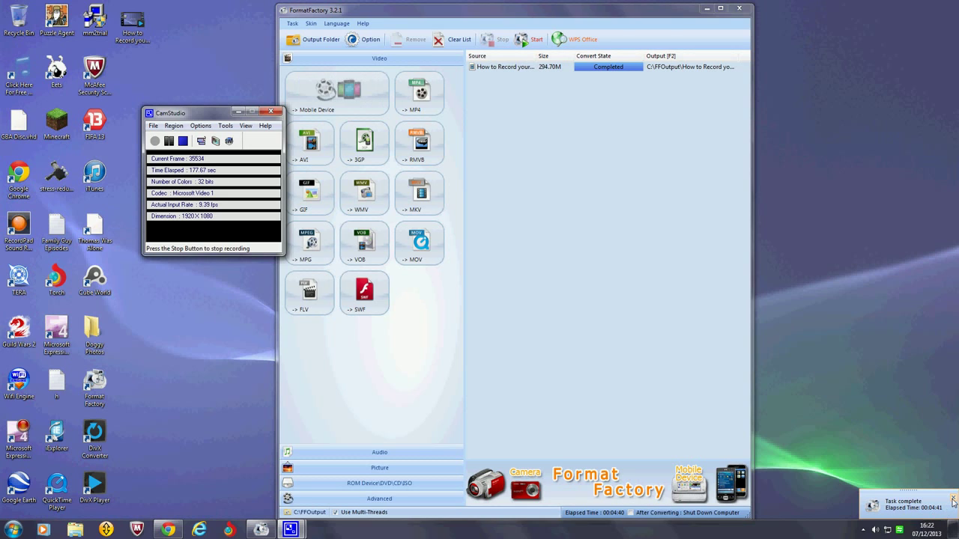
- Close the Task complete balloon and bring the Format Factory window forward
{"action": "left_click", "coordinate": [953, 501]}
{"action": "left_click", "coordinate": [586, 283]}
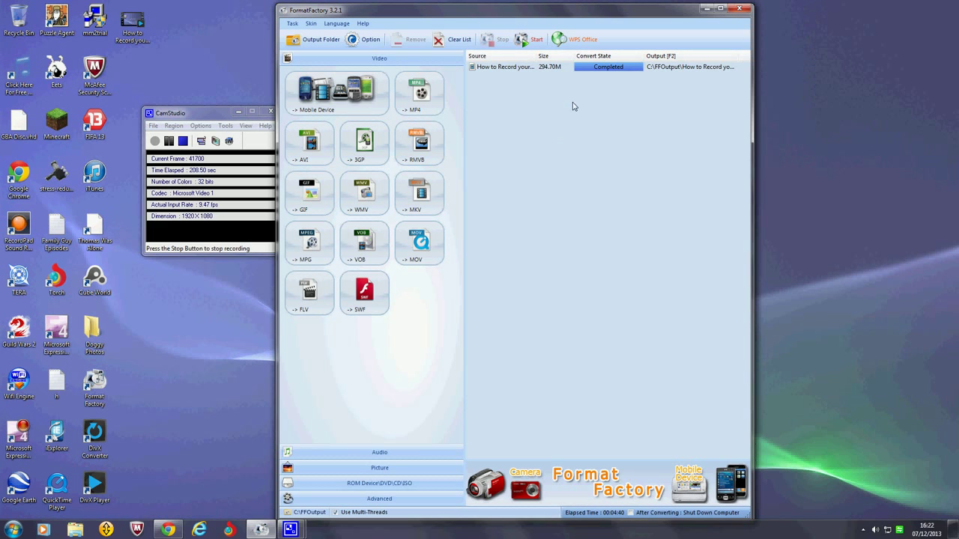
- Close Format Factory and open the Documents library in Windows Explorer
{"action": "left_click", "coordinate": [738, 9]}
{"action": "left_click", "coordinate": [12, 530]}
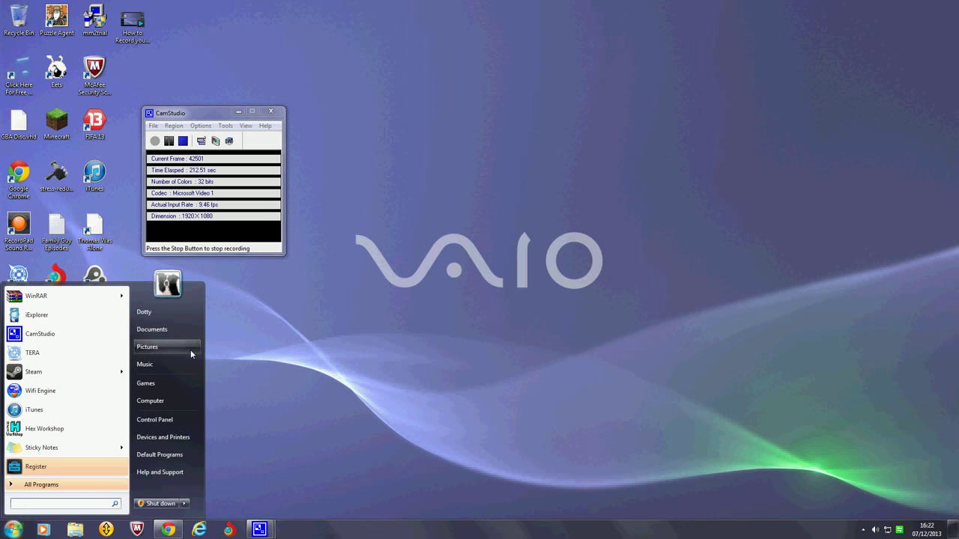
{"action": "left_click", "coordinate": [172, 333]}
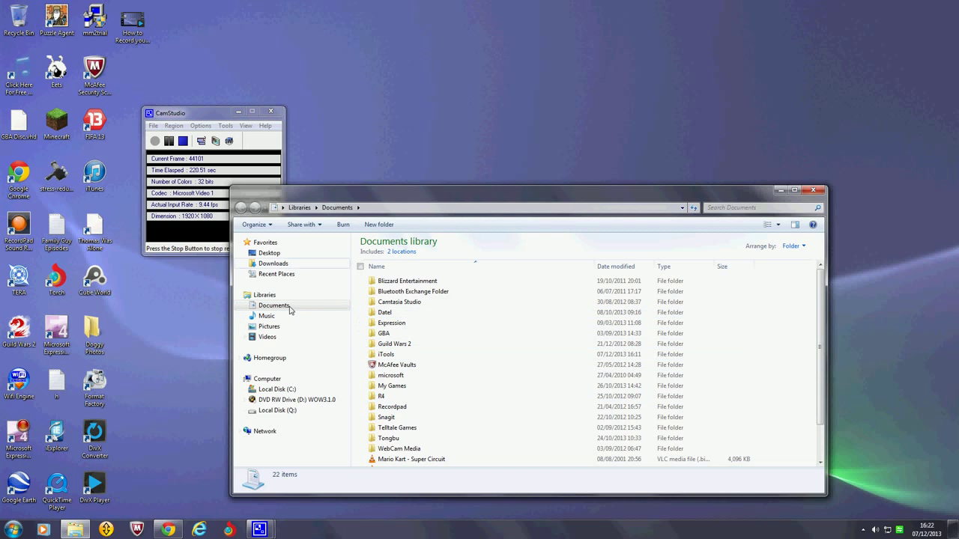
- Go from Local Disk (C:) to C:\FFOutput by typing \FF in the address bar
{"action": "left_click", "coordinate": [277, 389]}
{"action": "left_click", "coordinate": [382, 207]}
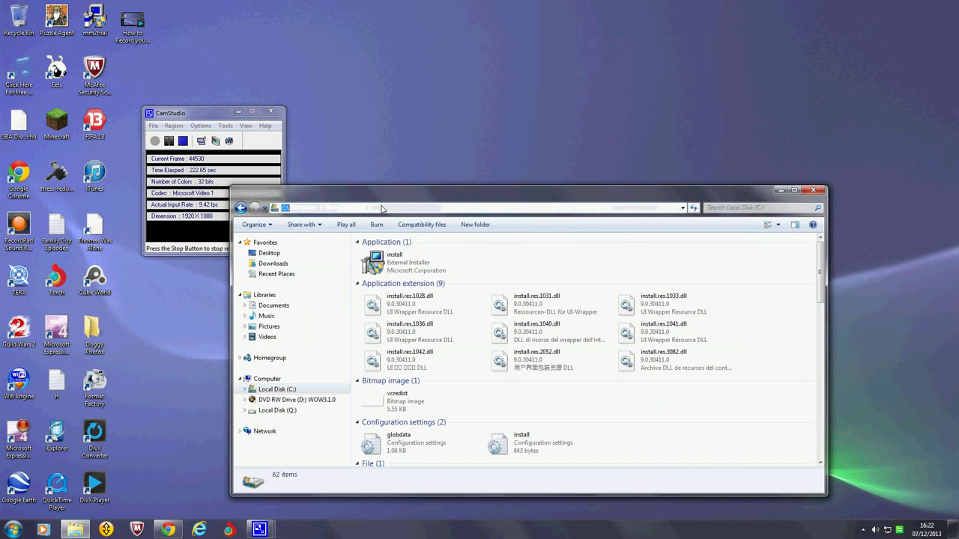
{"action": "left_click", "coordinate": [382, 208]}
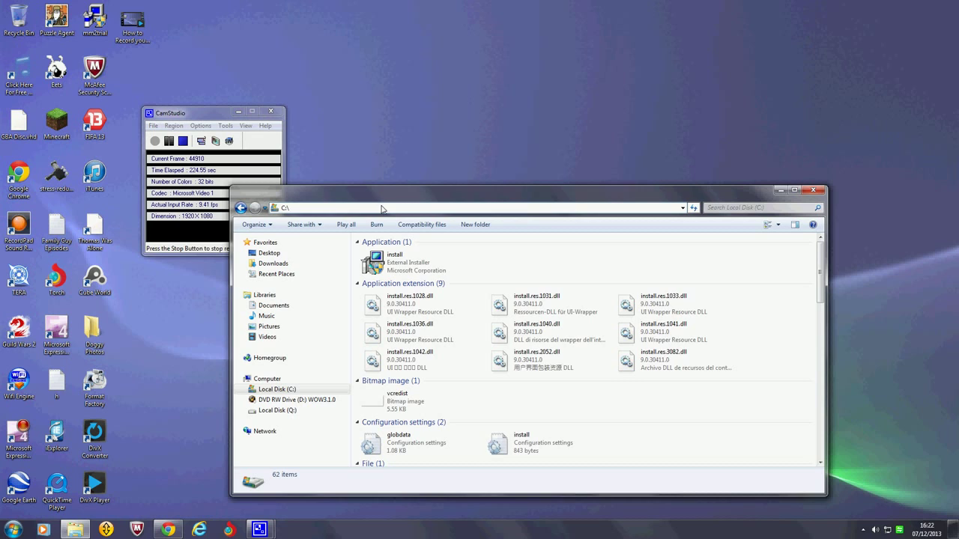
{"action": "key", "text": "BackSpace"}
{"action": "type", "text": "\\"}
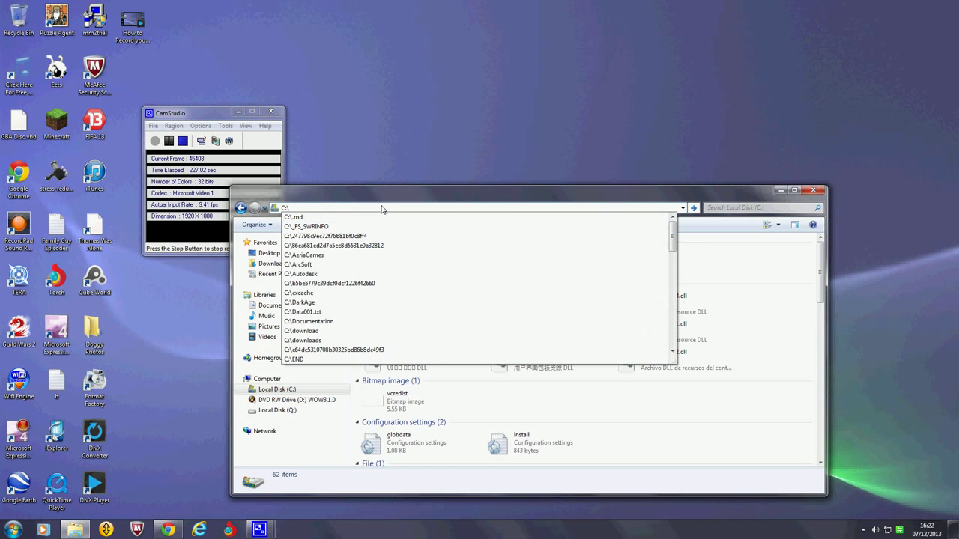
{"action": "type", "text": "FF"}
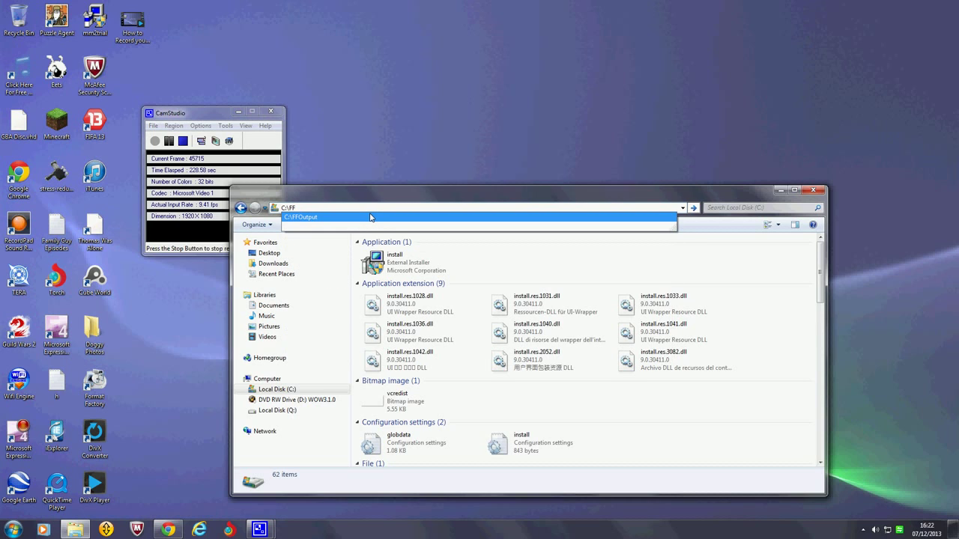
{"action": "left_click", "coordinate": [370, 218]}
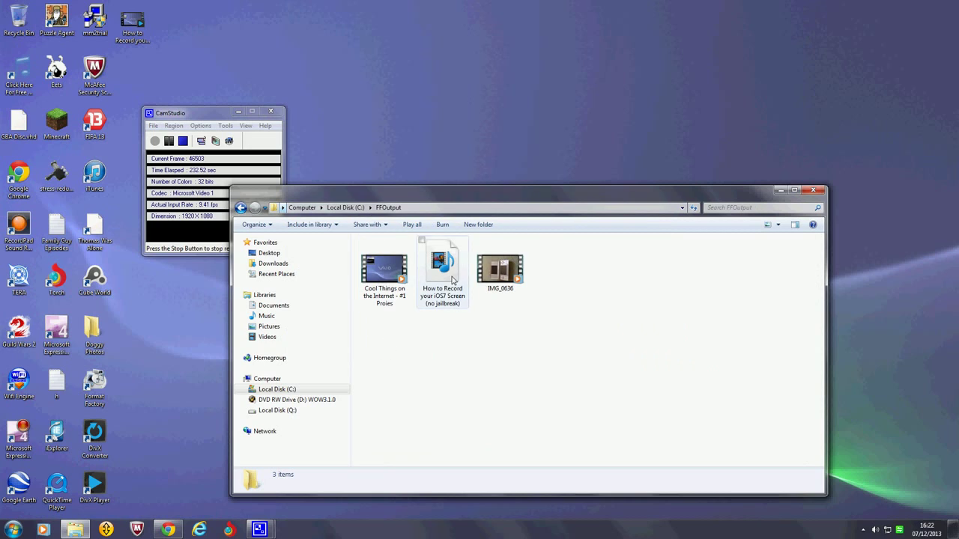
- Delete IMG_0636 and the Cool Things on the Internet video from FFOutput
{"action": "left_click_drag", "start_coordinate": [516, 360], "coordinate": [513, 281]}
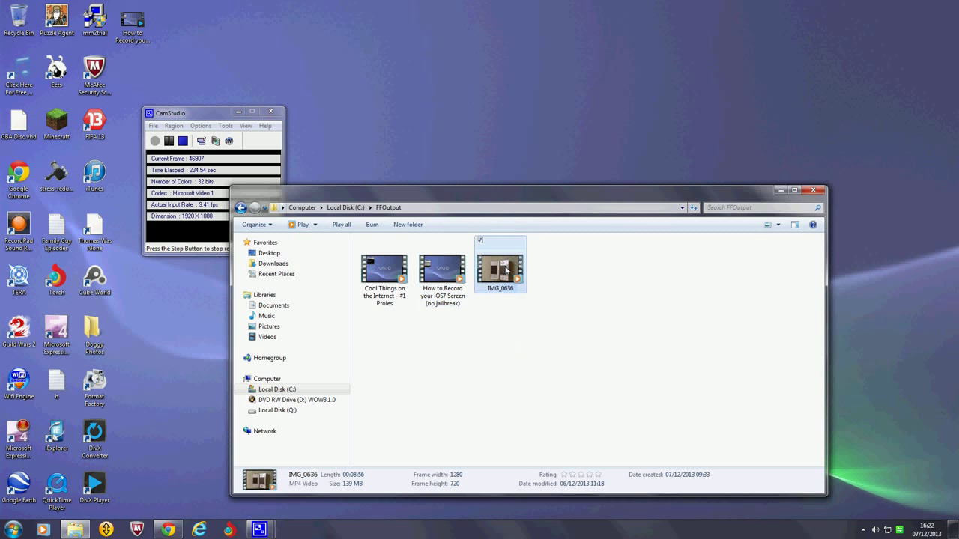
{"action": "right_click", "coordinate": [358, 267]}
{"action": "left_click", "coordinate": [432, 483]}
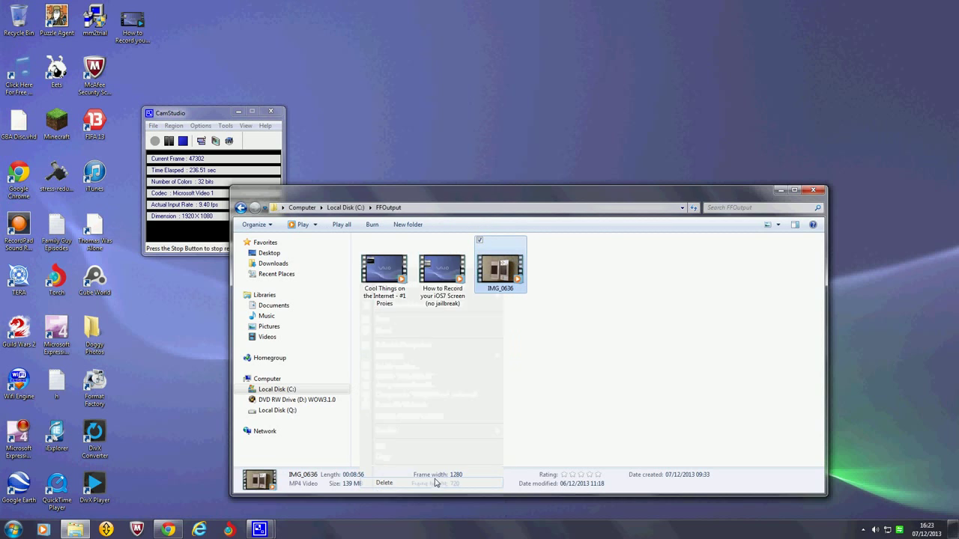
{"action": "left_click", "coordinate": [517, 294]}
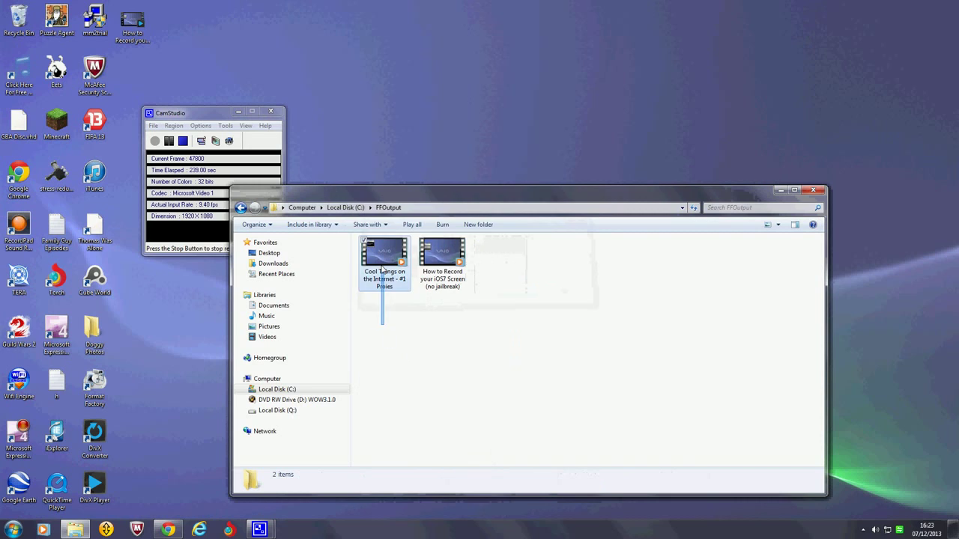
{"action": "right_click", "coordinate": [380, 283]}
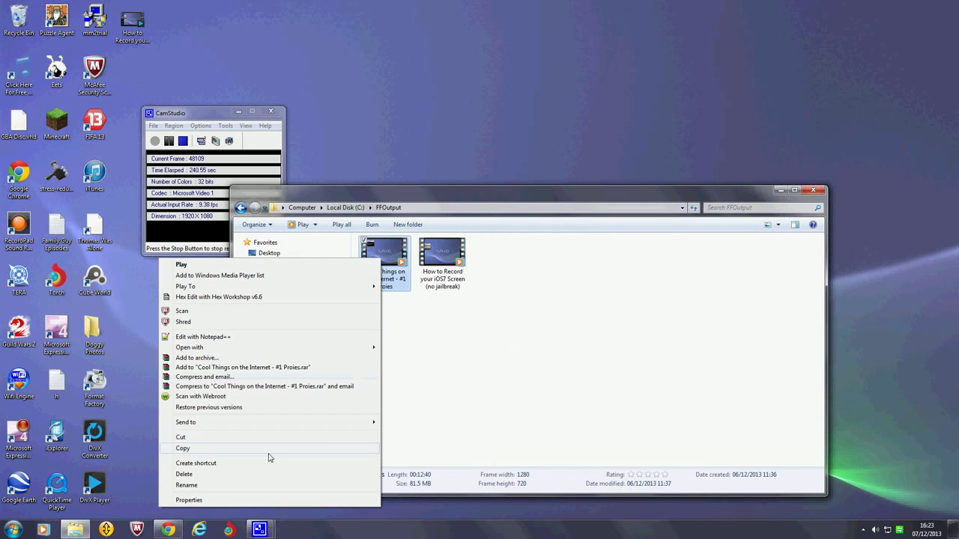
{"action": "left_click", "coordinate": [259, 474]}
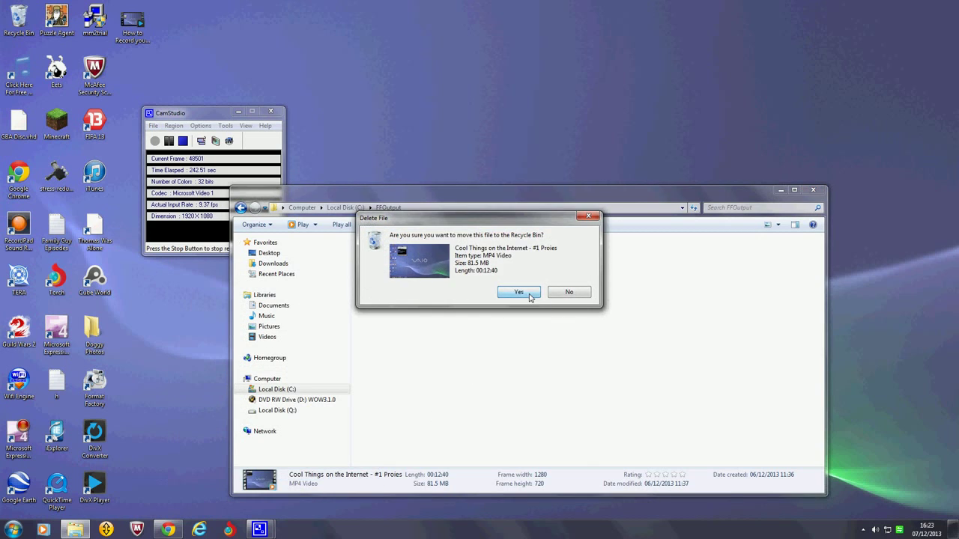
{"action": "left_click", "coordinate": [524, 293]}
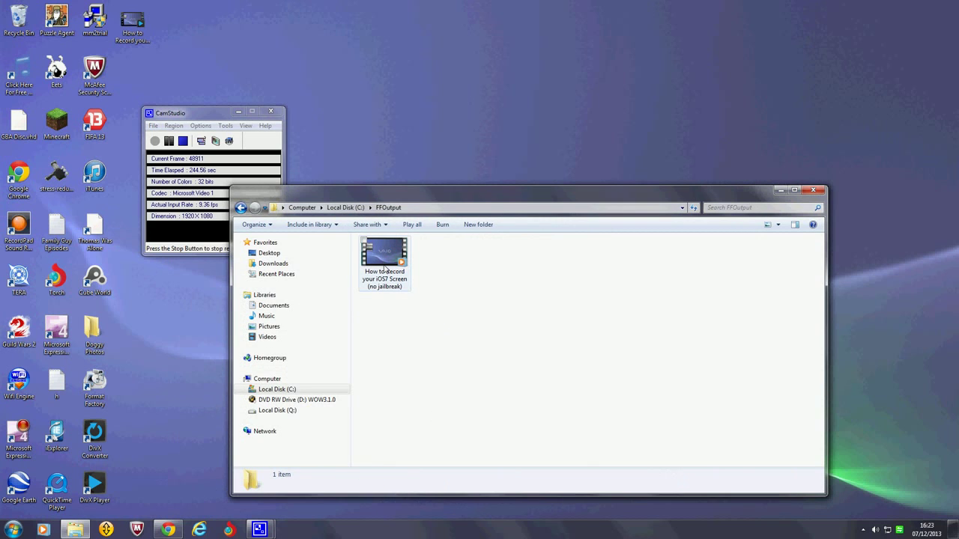
- Compare the original desktop AVI with the converted iOS7 MP4 in FFOutput
{"action": "left_click", "coordinate": [138, 18]}
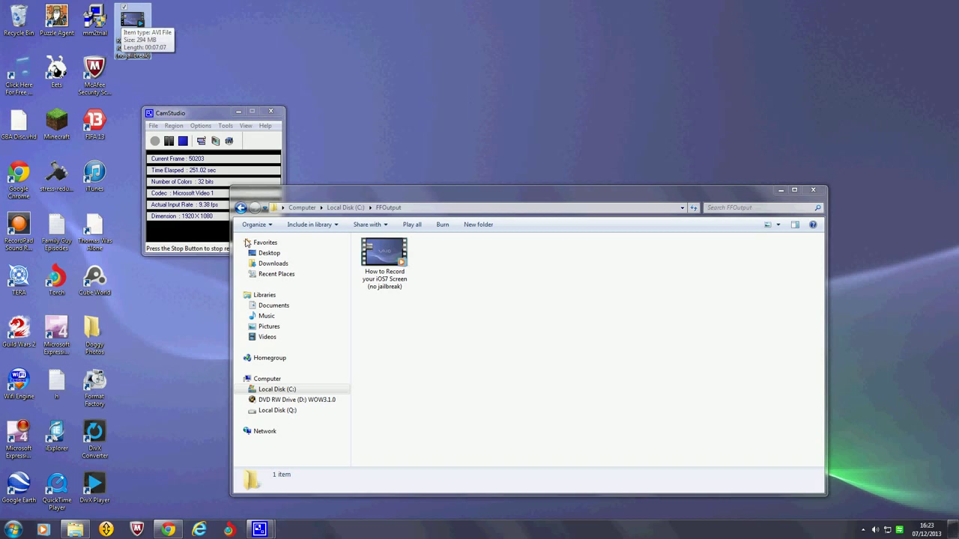
{"action": "left_click", "coordinate": [437, 400]}
{"action": "mouse_move", "coordinate": [386, 277]}
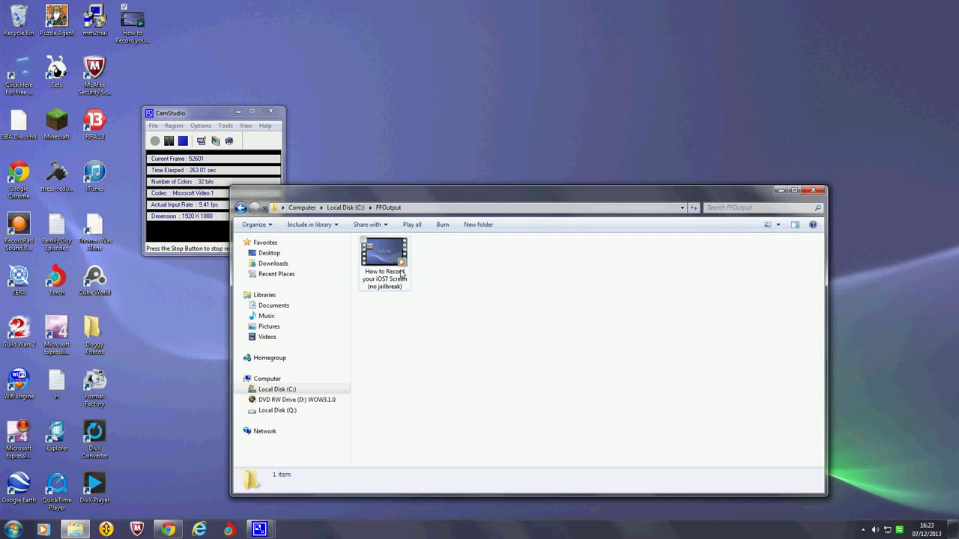
{"action": "left_click", "coordinate": [402, 275]}
{"action": "double_click", "coordinate": [401, 274]}
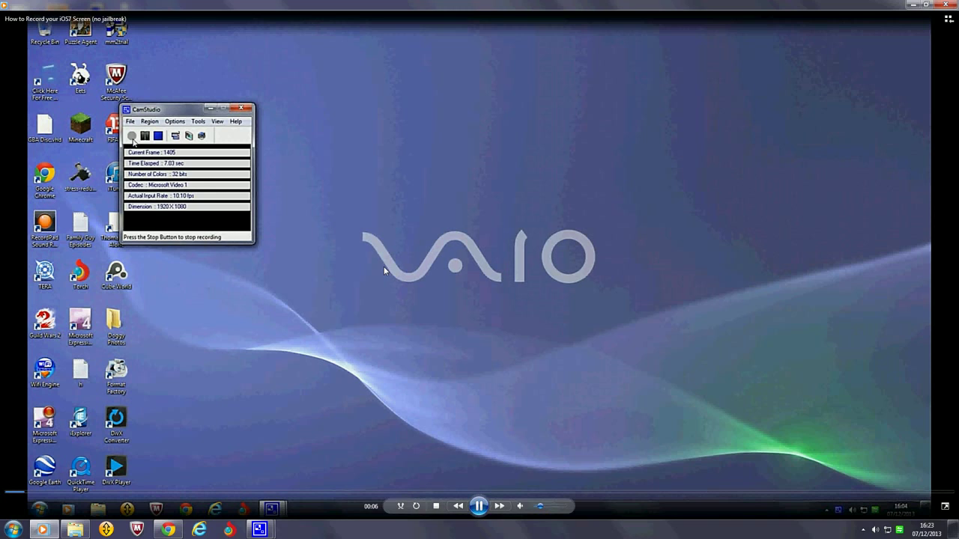
{"action": "left_click", "coordinate": [480, 506]}
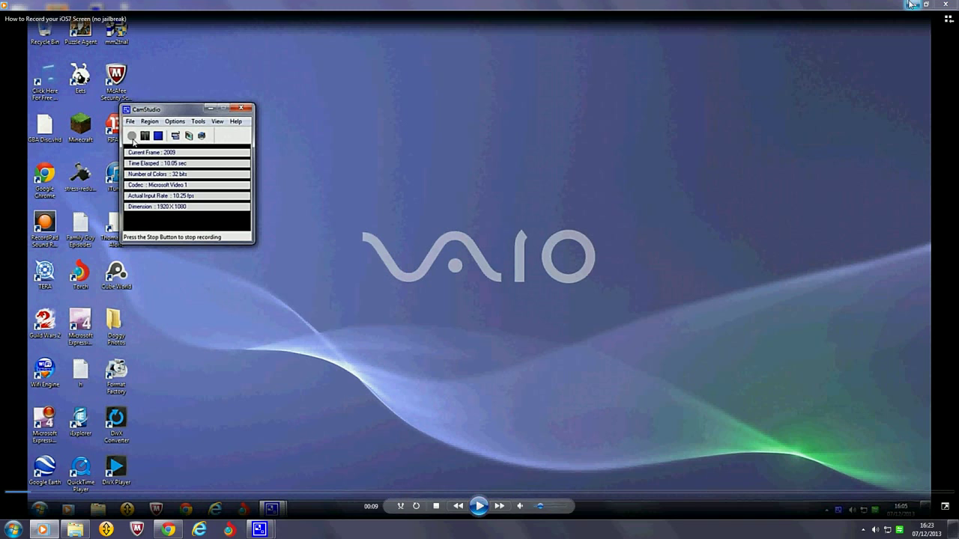
{"action": "key", "text": "alt+F4"}
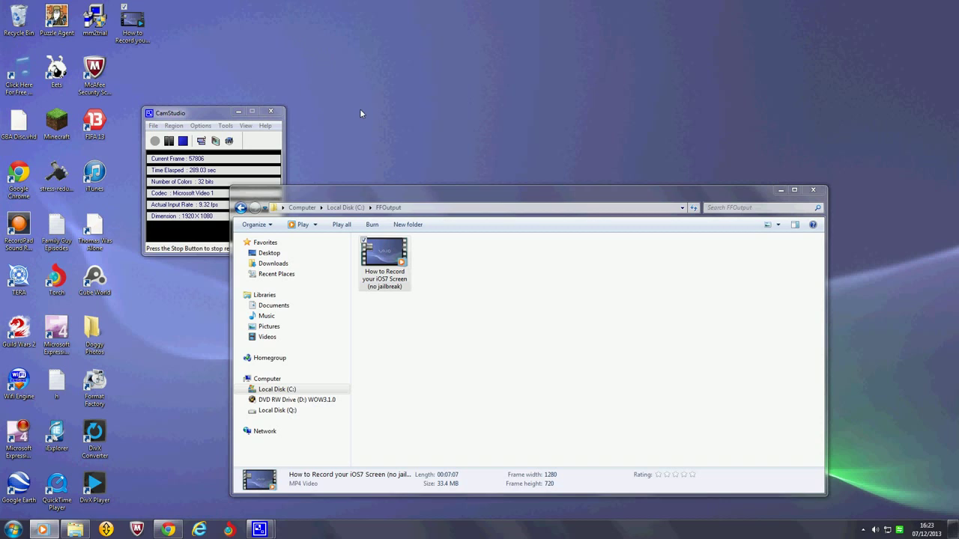
- Focus the FFOutput Explorer window and minimize it to show the desktop
{"action": "left_click", "coordinate": [375, 259]}
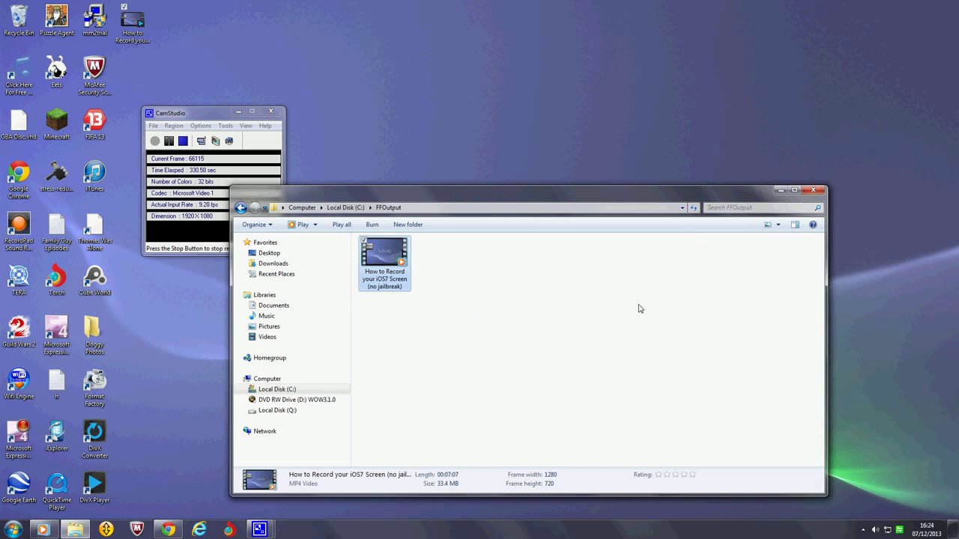
{"action": "left_click", "coordinate": [781, 191]}
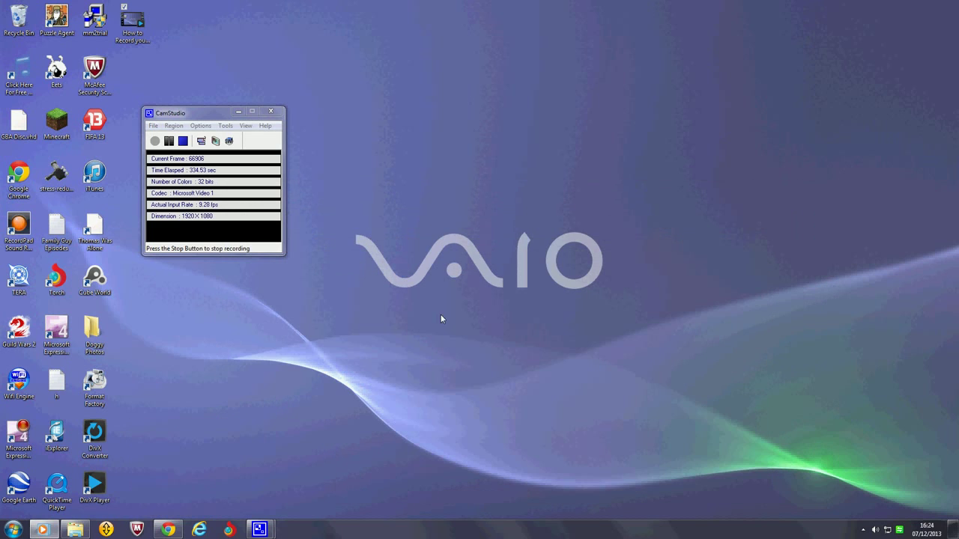